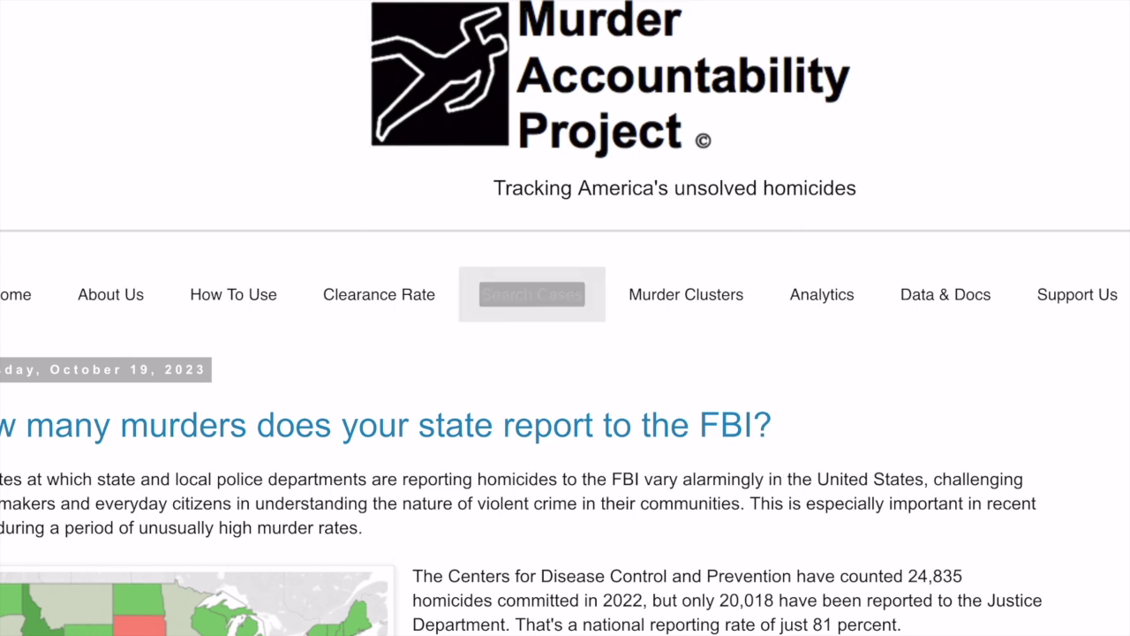
- Open the site's Search Cases page with the Supplemental Homicide Report charts
left_click(532, 294)
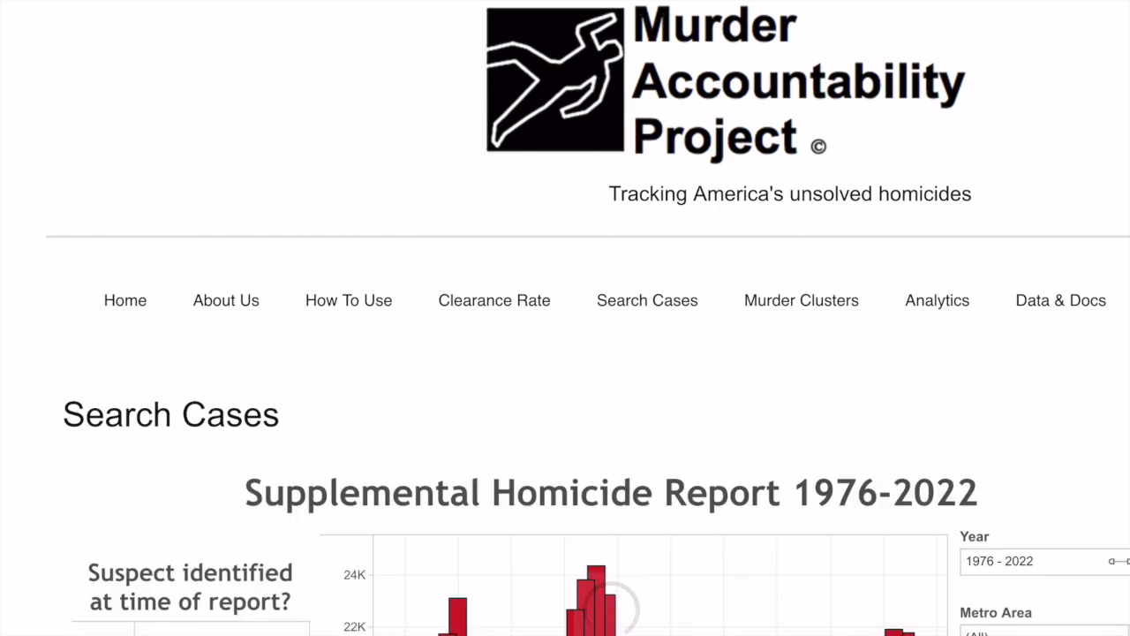
scroll(565, 353, "down", 3)
scroll(564, 353, "down", 2)
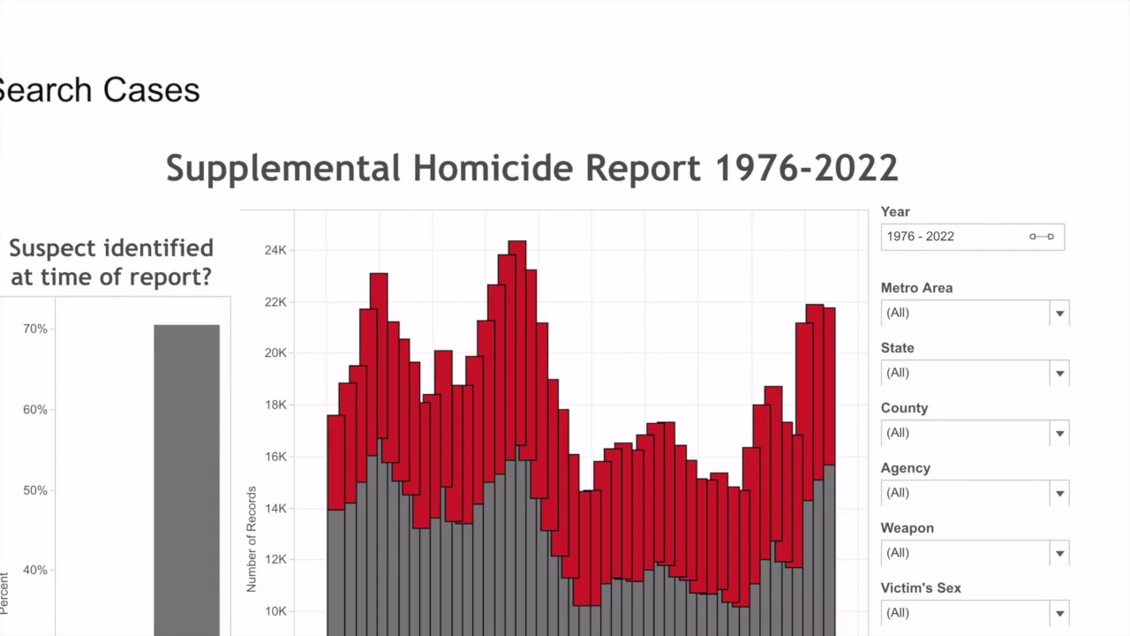
scroll(565, 353, "down", 2)
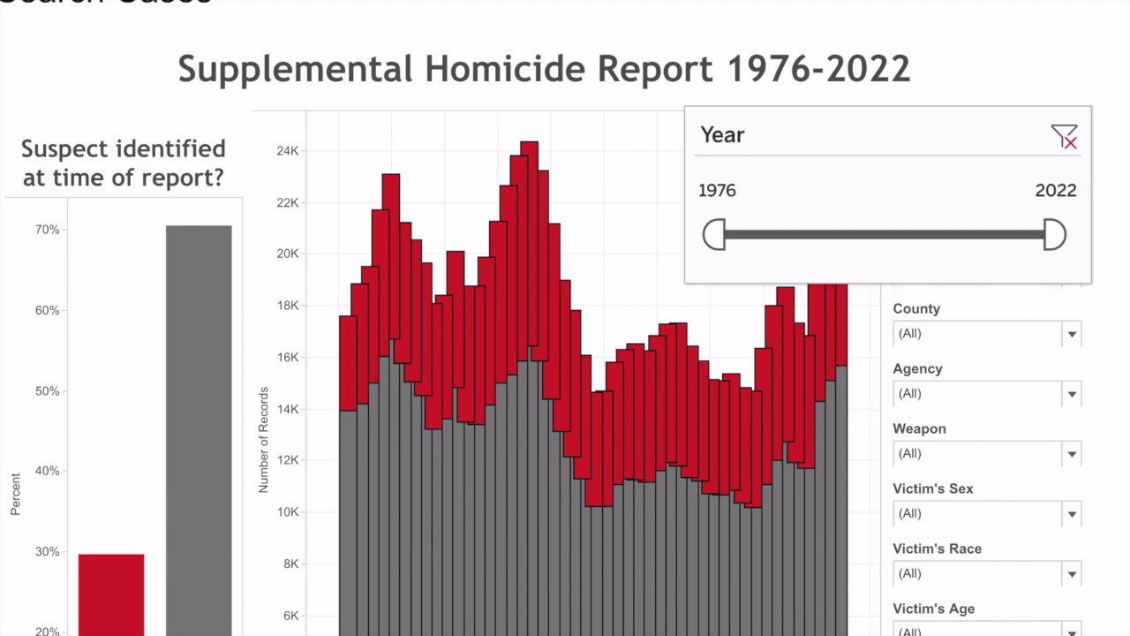
- Set the report's Year range to 1981 through 2014
left_click_drag(713, 234, 752, 234)
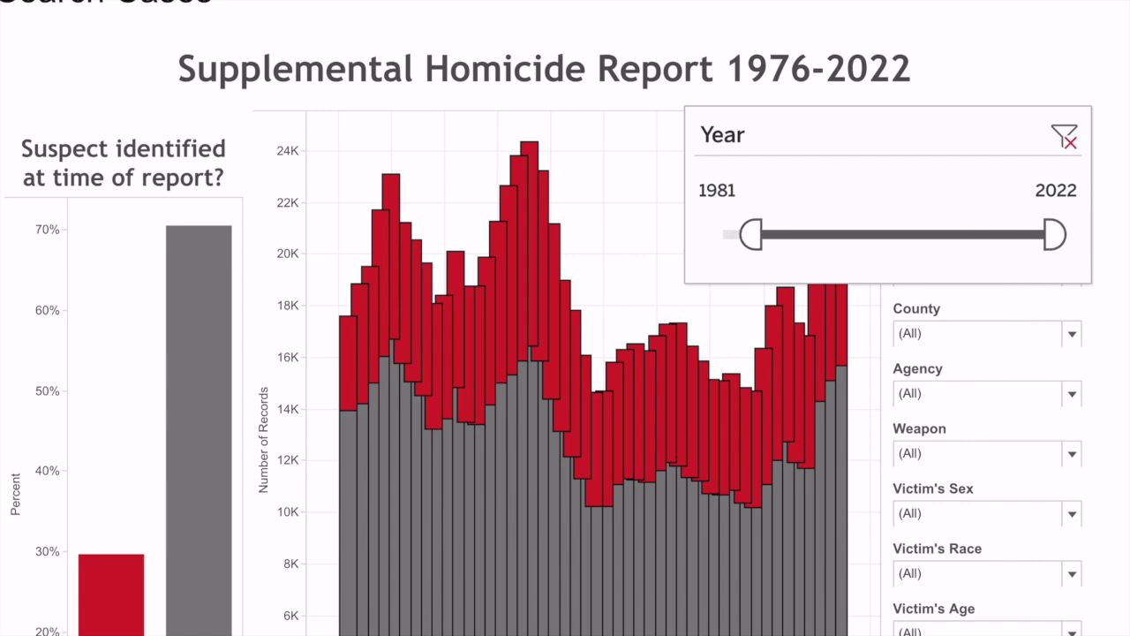
left_click_drag(752, 234, 748, 233)
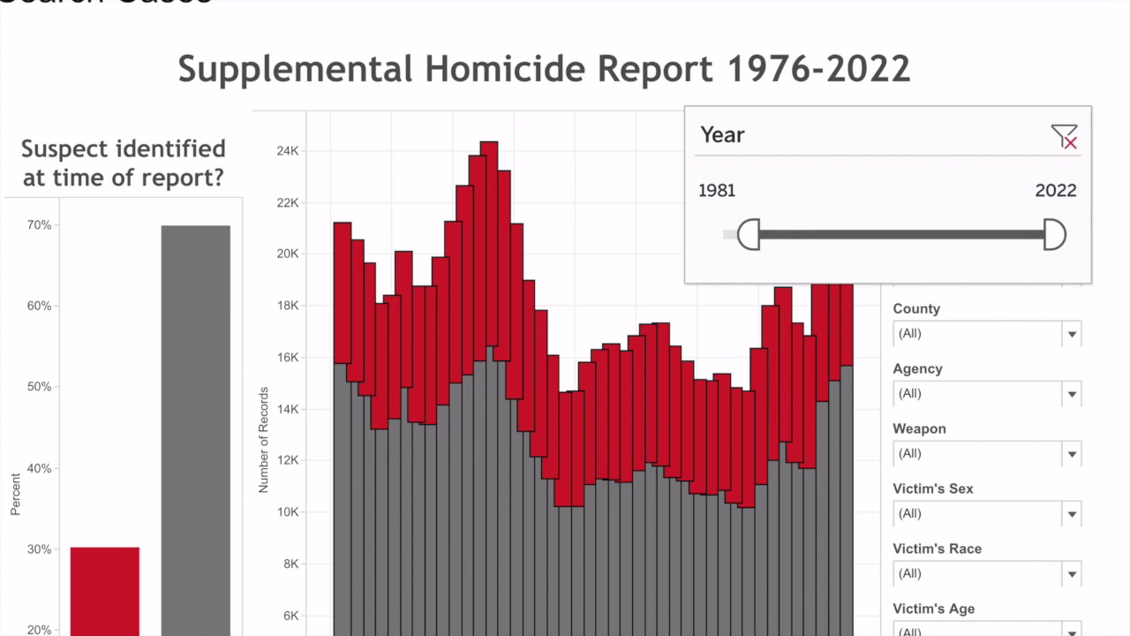
left_click_drag(1055, 233, 1004, 234)
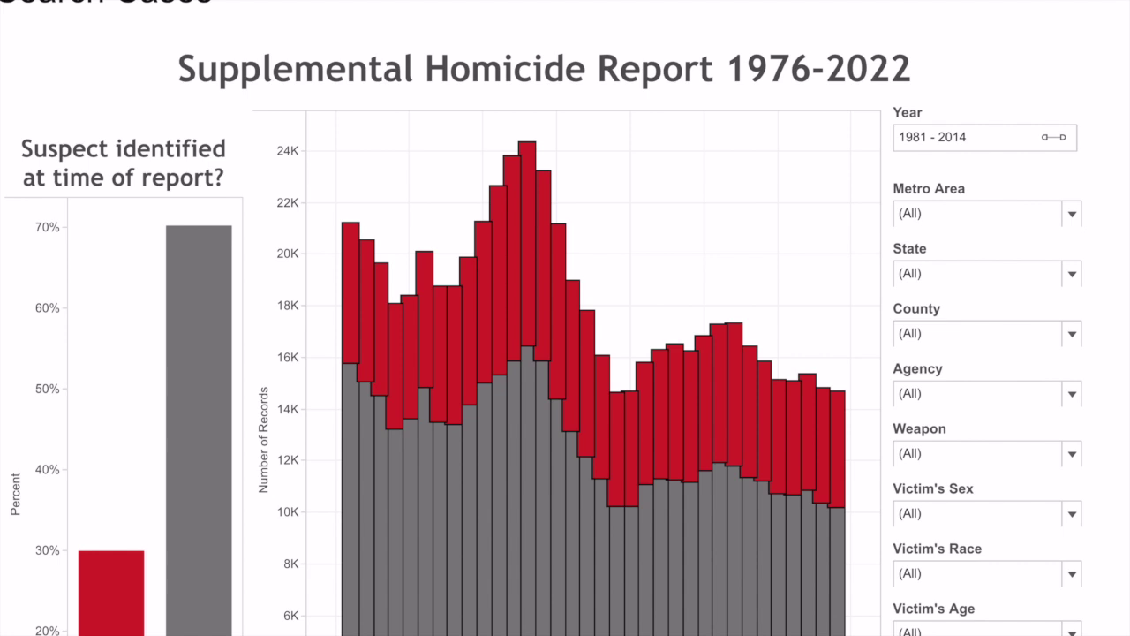
- Clear all states from the State filter and select only New York
scroll(565, 353, "down", 2)
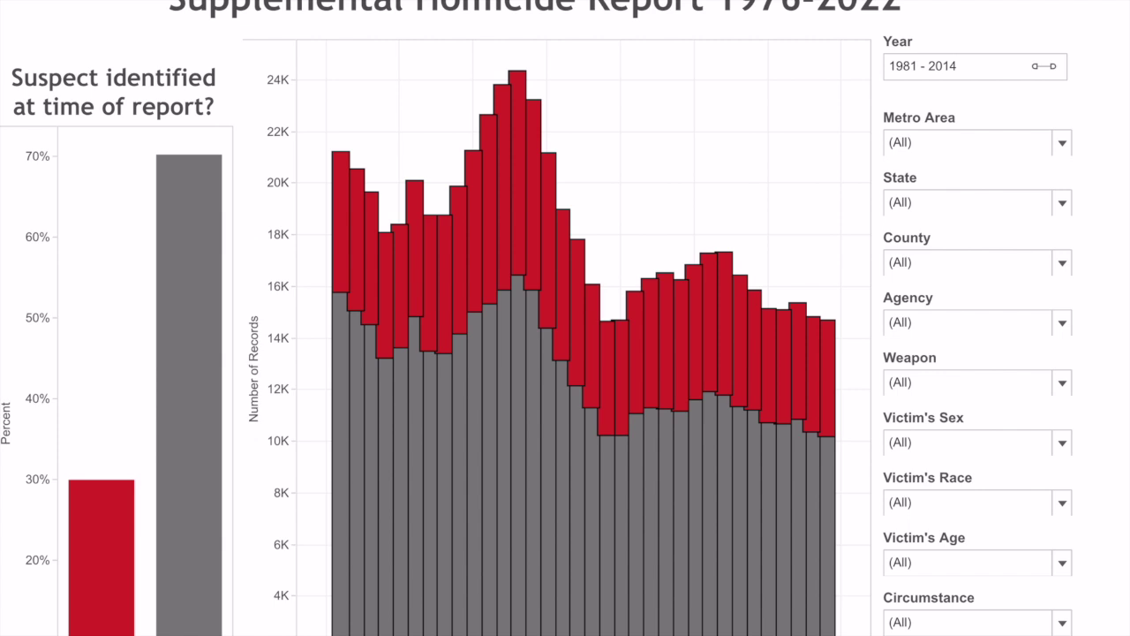
left_click(977, 202)
left_click(774, 72)
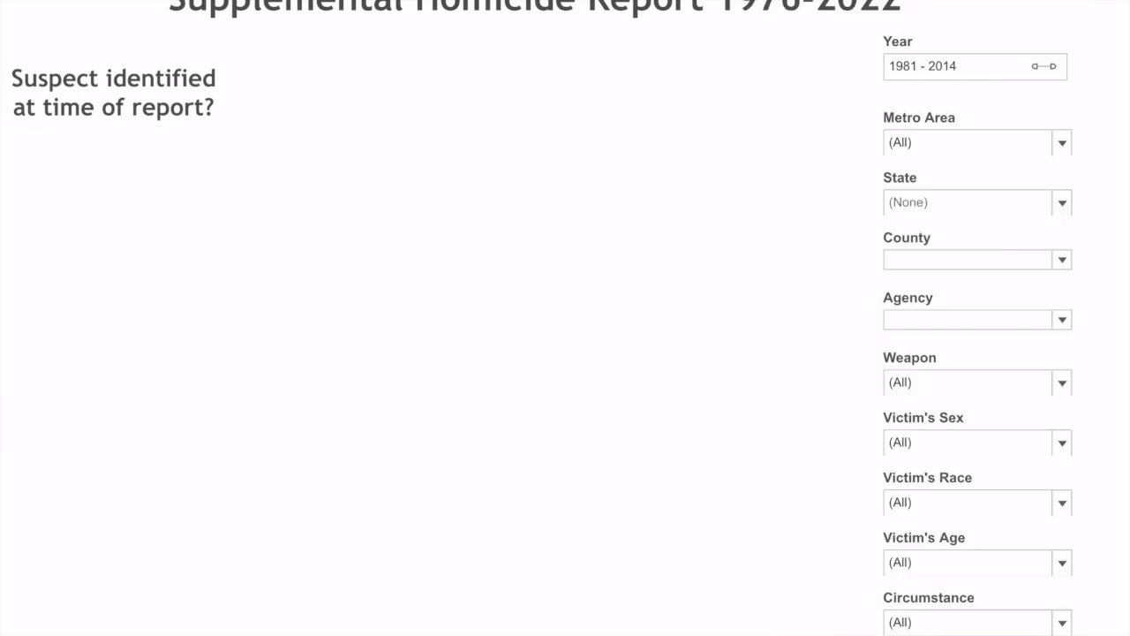
left_click(1062, 203)
scroll(914, 336, "down", 10)
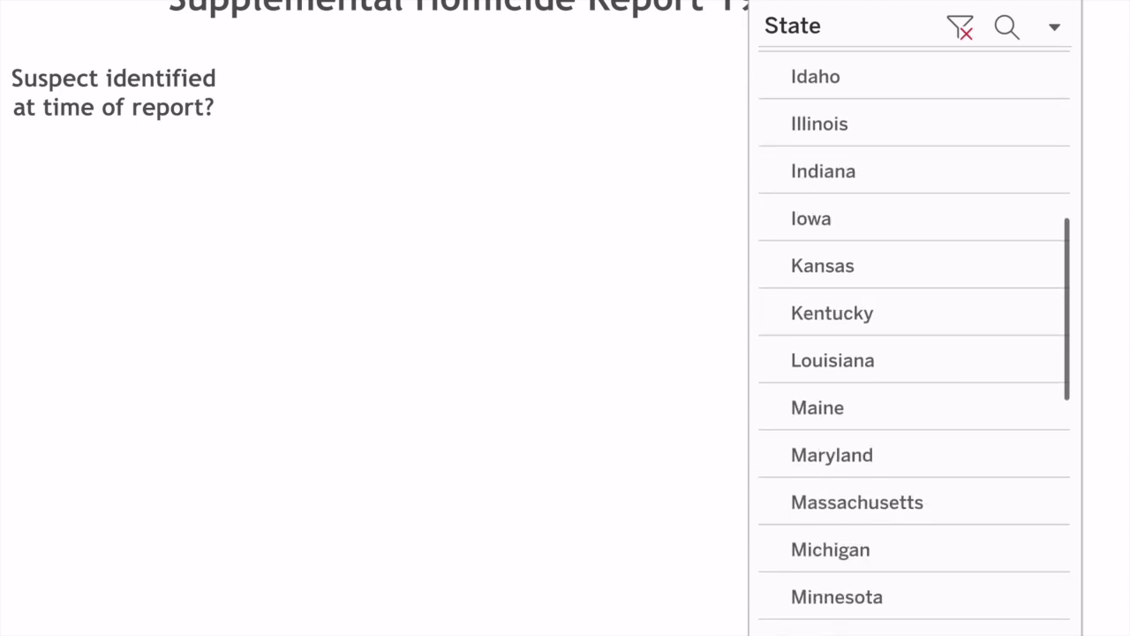
scroll(914, 336, "down", 1)
left_click(832, 491)
left_click(1054, 27)
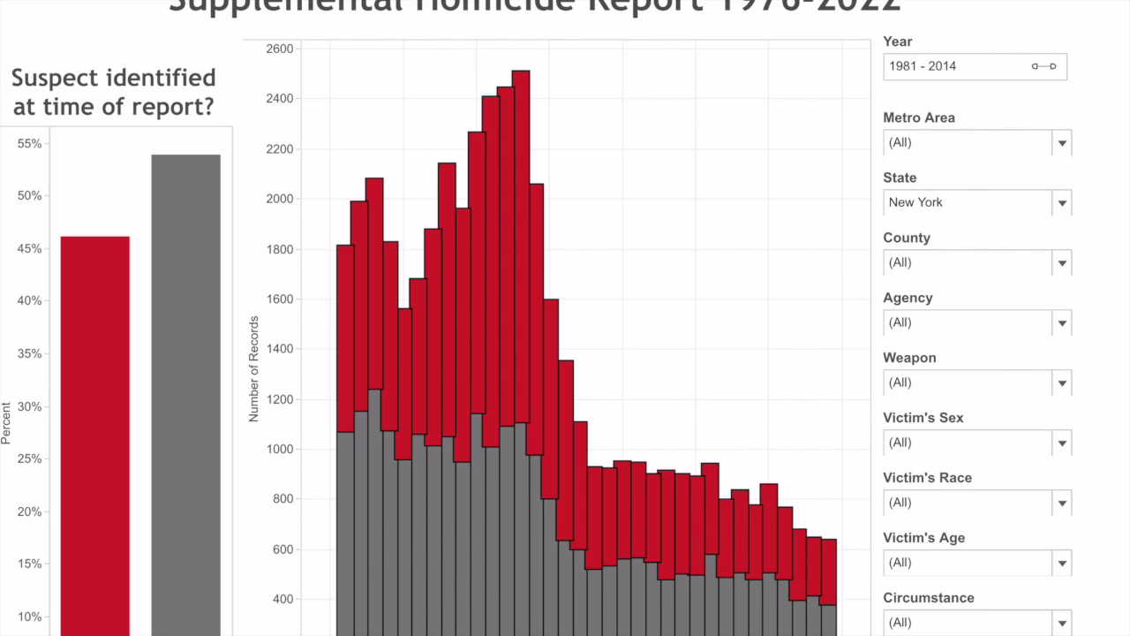
- Set the Year range's end to 2013 and limit the County filter to Nassau, NY
left_click(975, 66)
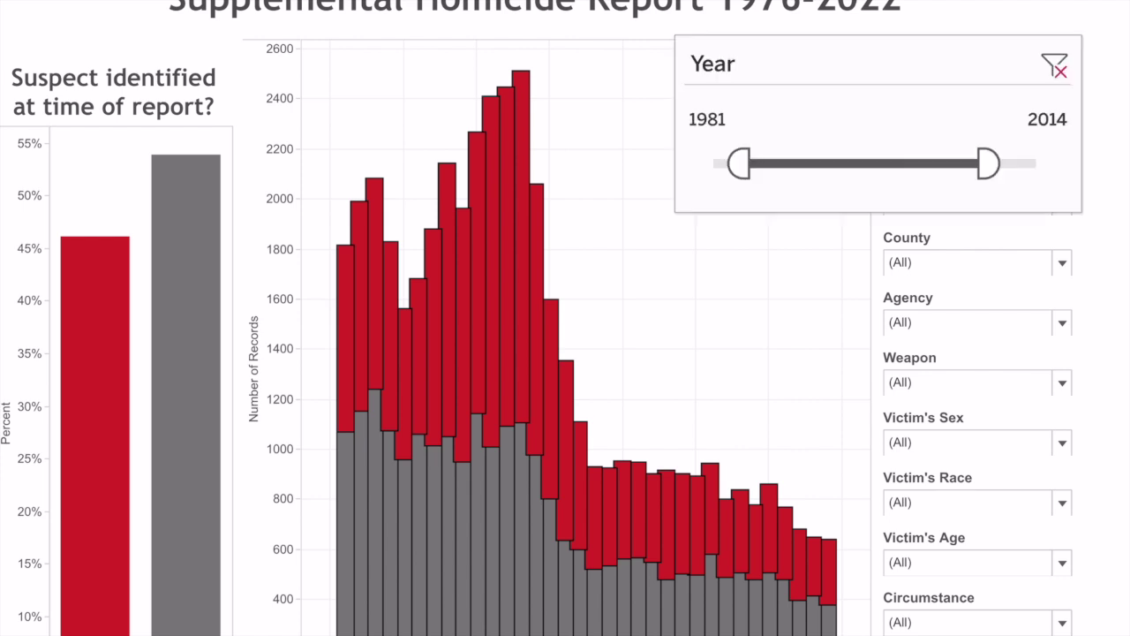
mouse_move(988, 163)
left_mouse_down()
mouse_move(961, 163)
mouse_move(984, 164)
left_mouse_up()
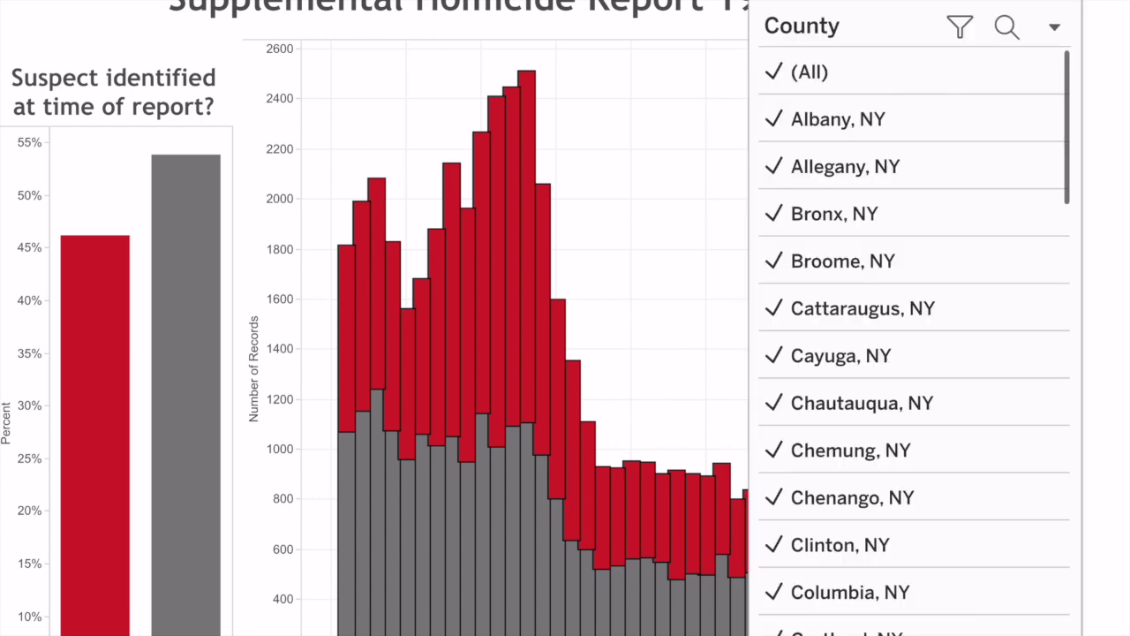
left_click(774, 71)
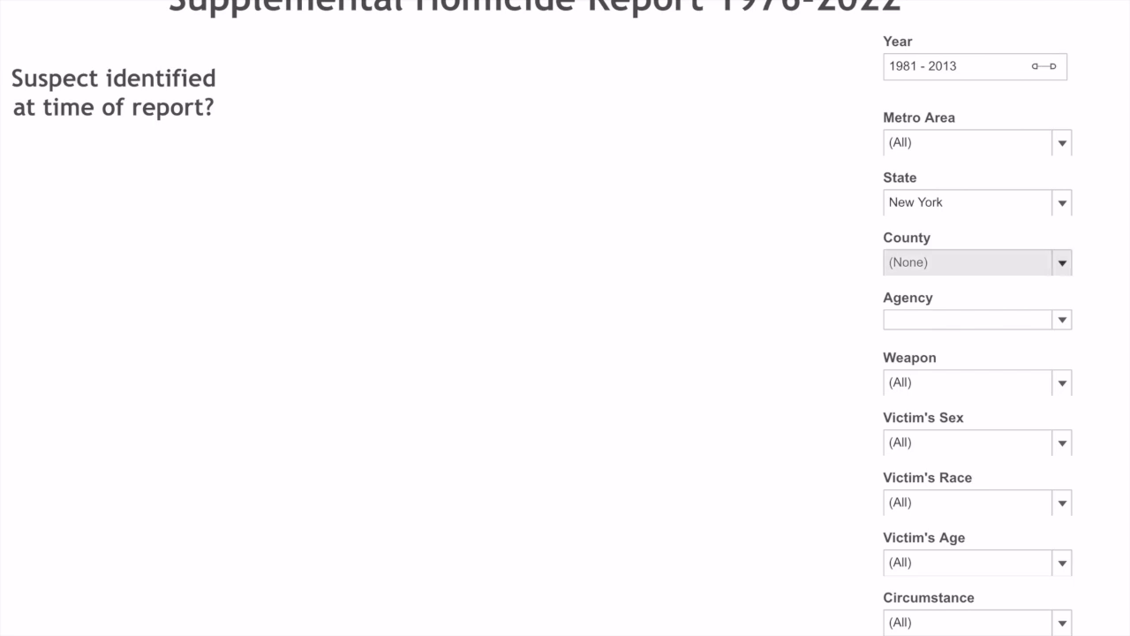
left_click(976, 262)
scroll(914, 342, "down", 7)
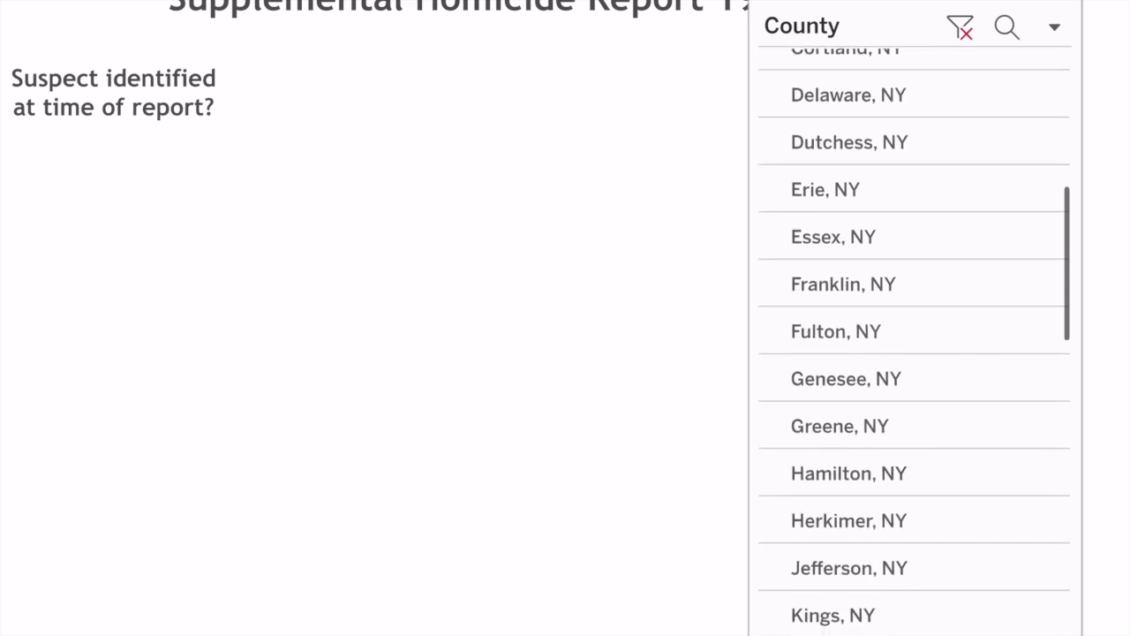
scroll(914, 342, "down", 4)
scroll(914, 342, "down", 4)
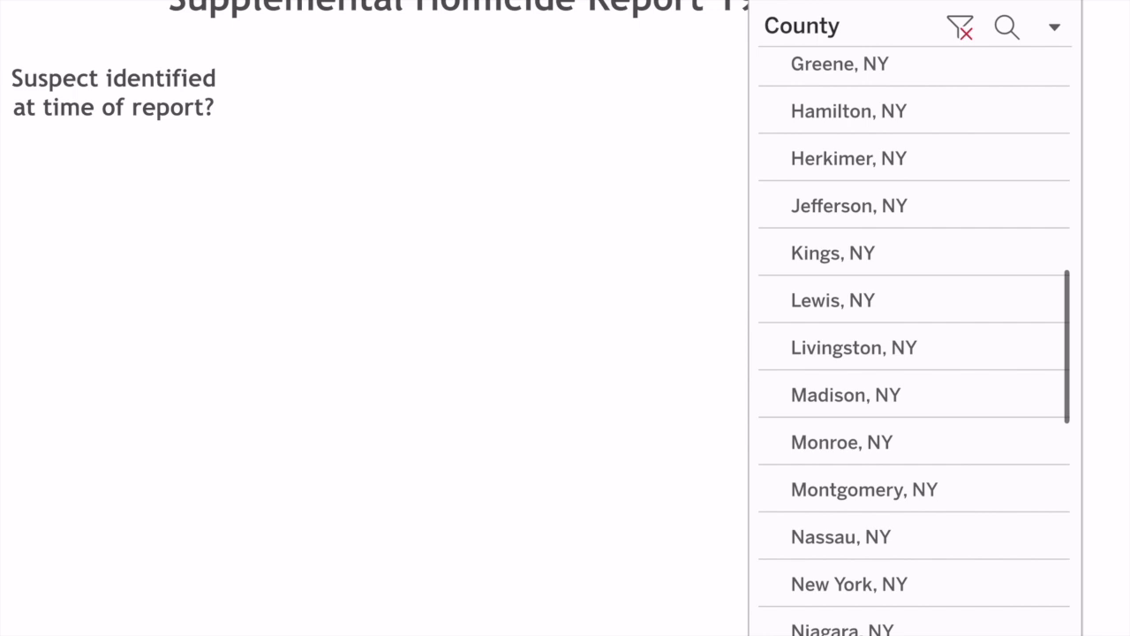
left_click(840, 536)
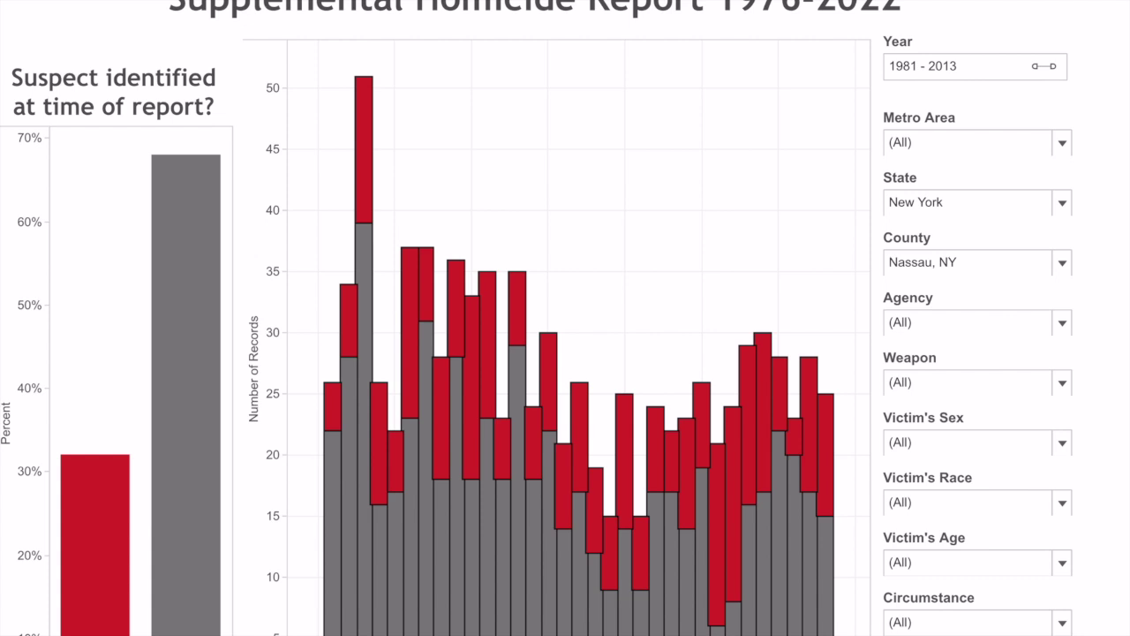
- Add Suffolk, NY to the counties included in the County filter
left_click(976, 262)
scroll(914, 341, "down", 8)
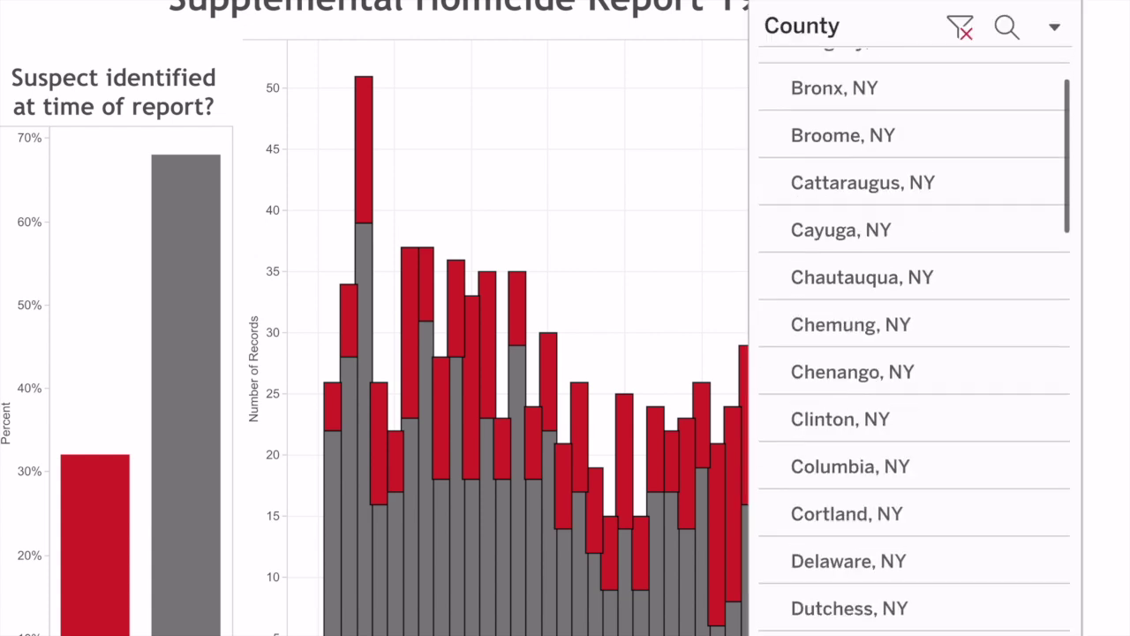
scroll(914, 341, "down", 9)
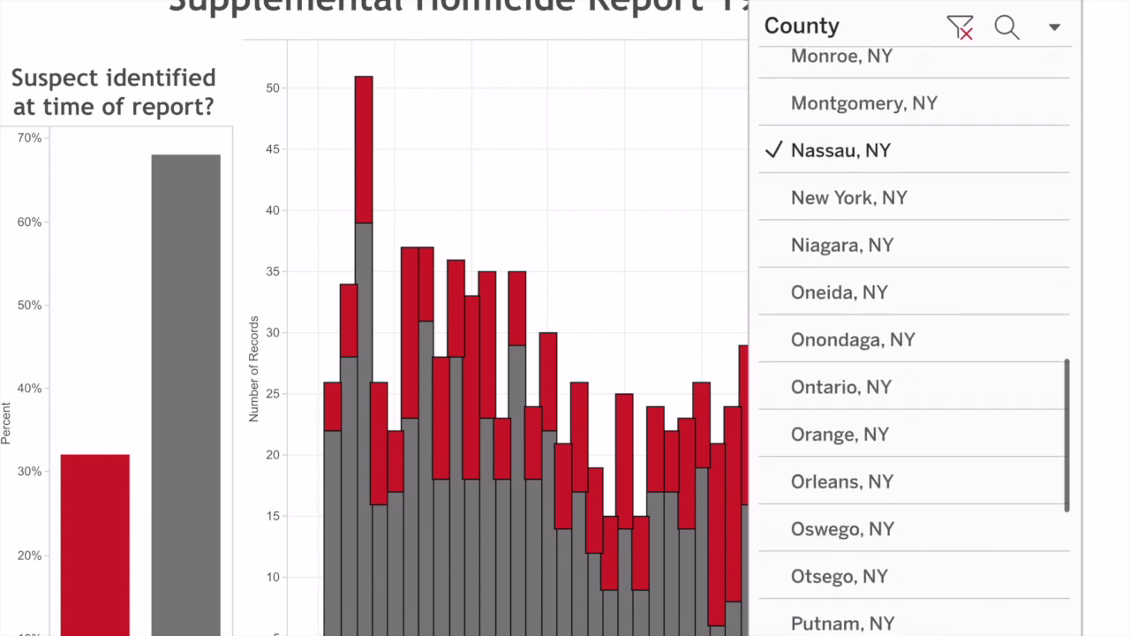
scroll(913, 345, "down", 2)
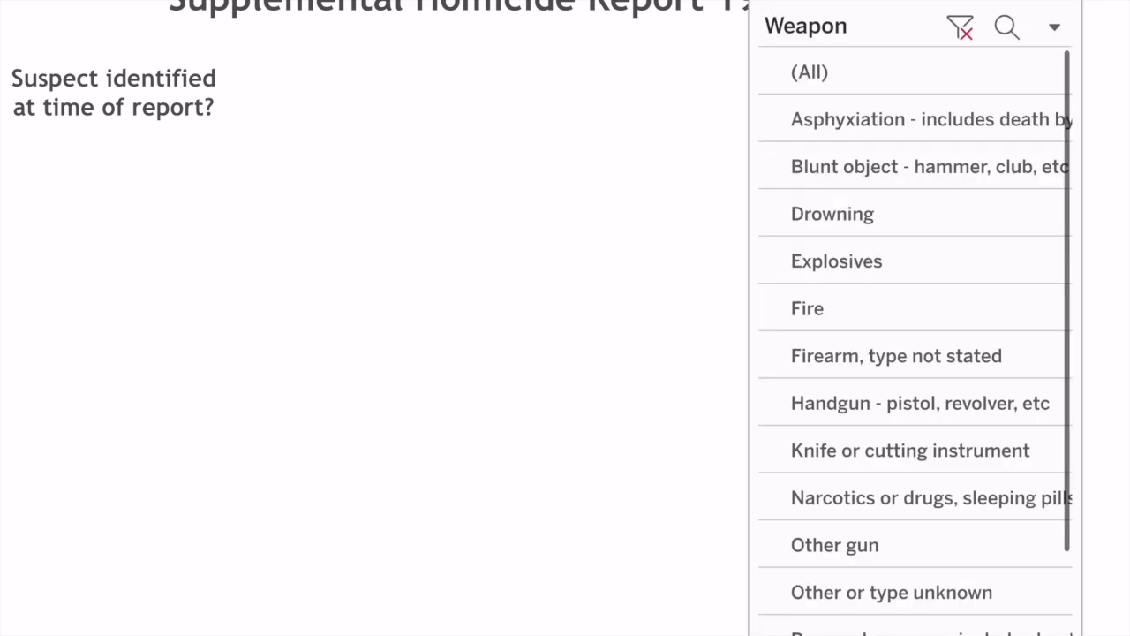
- Limit the Weapon filter to "Other or type unknown" and the Victim's Sex filter to Female
left_click(891, 591)
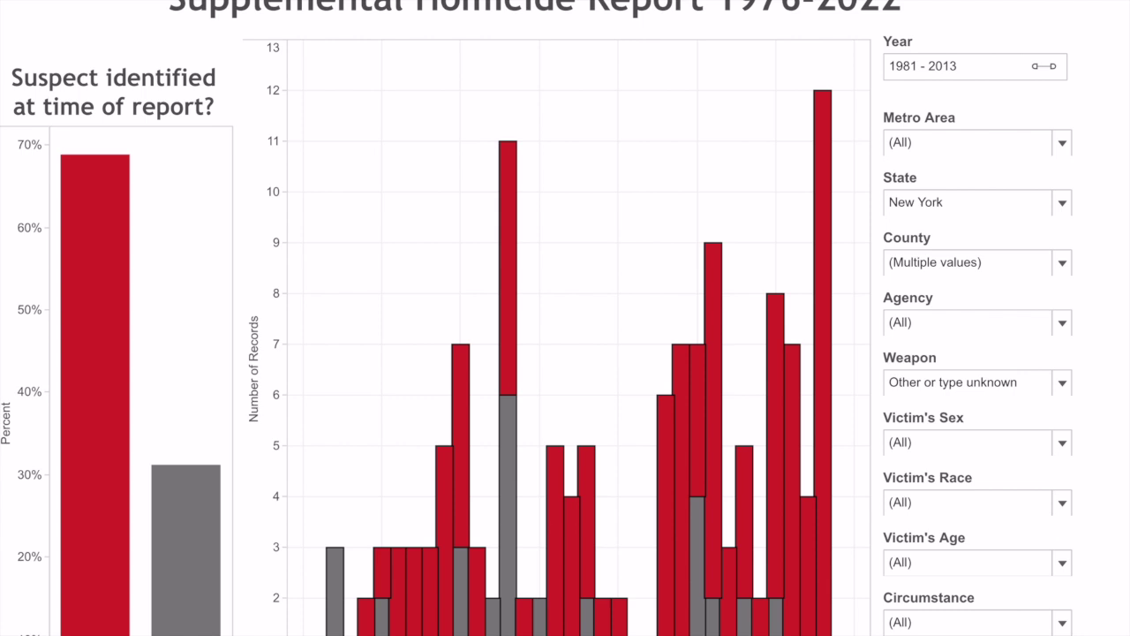
left_click(976, 442)
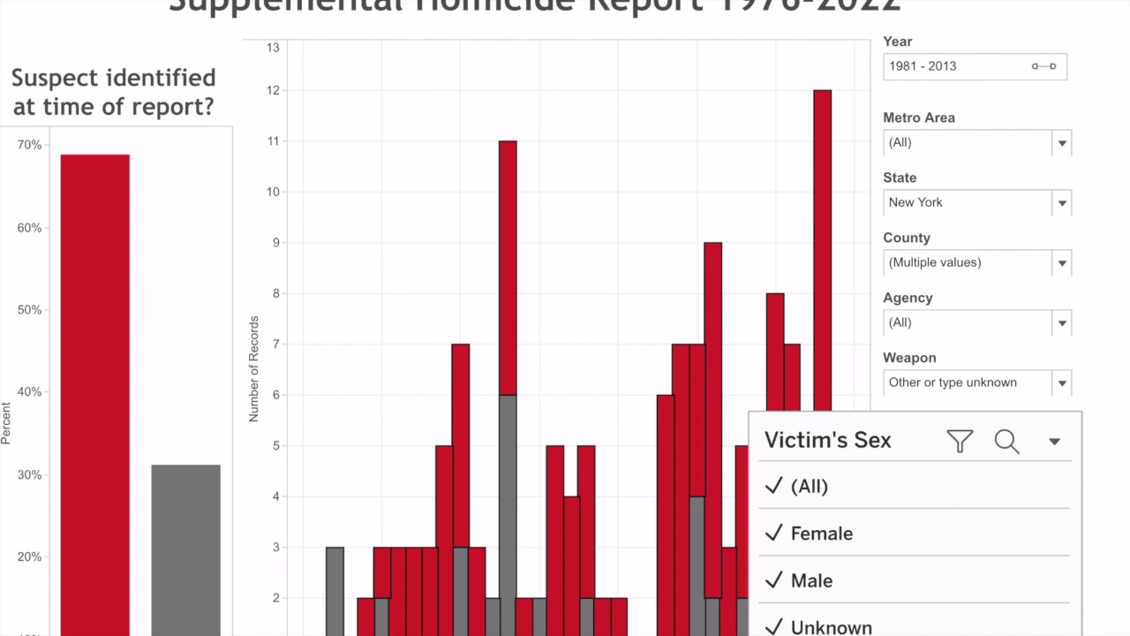
left_click(798, 485)
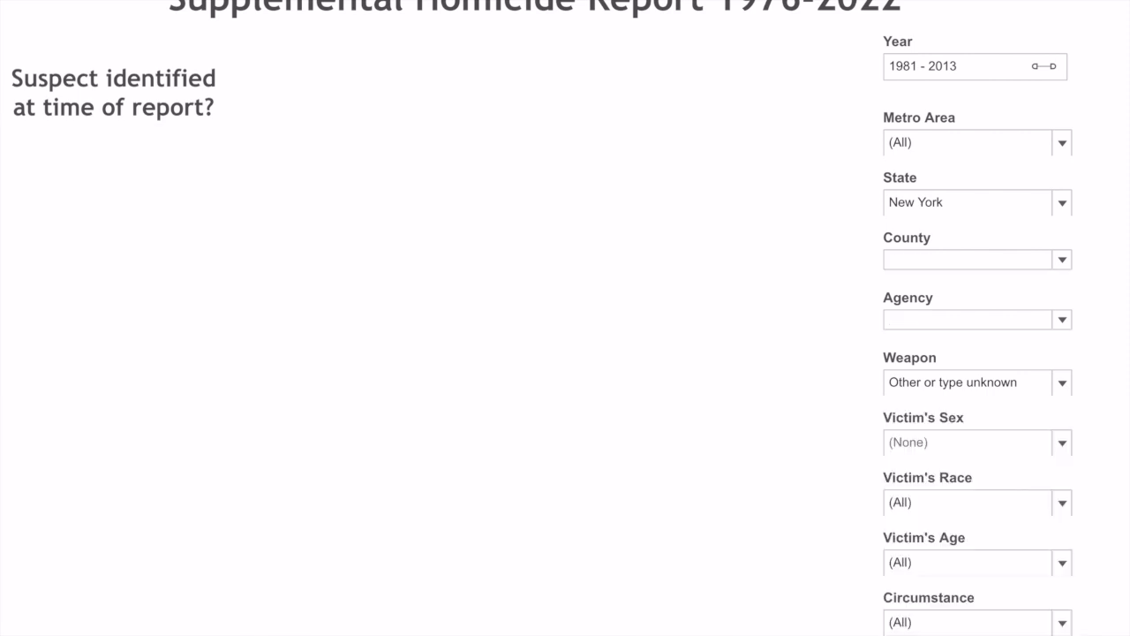
left_click(977, 442)
left_click(821, 533)
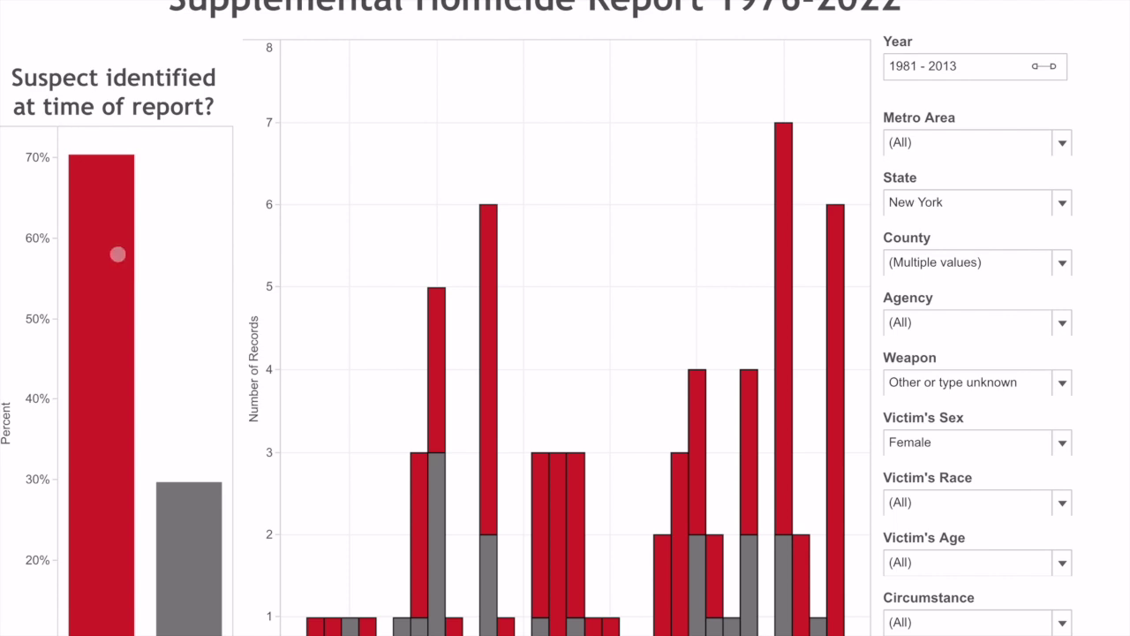
- Open the underlying data behind the red unsolved-cases bar in the suspect identification chart
left_click(118, 254)
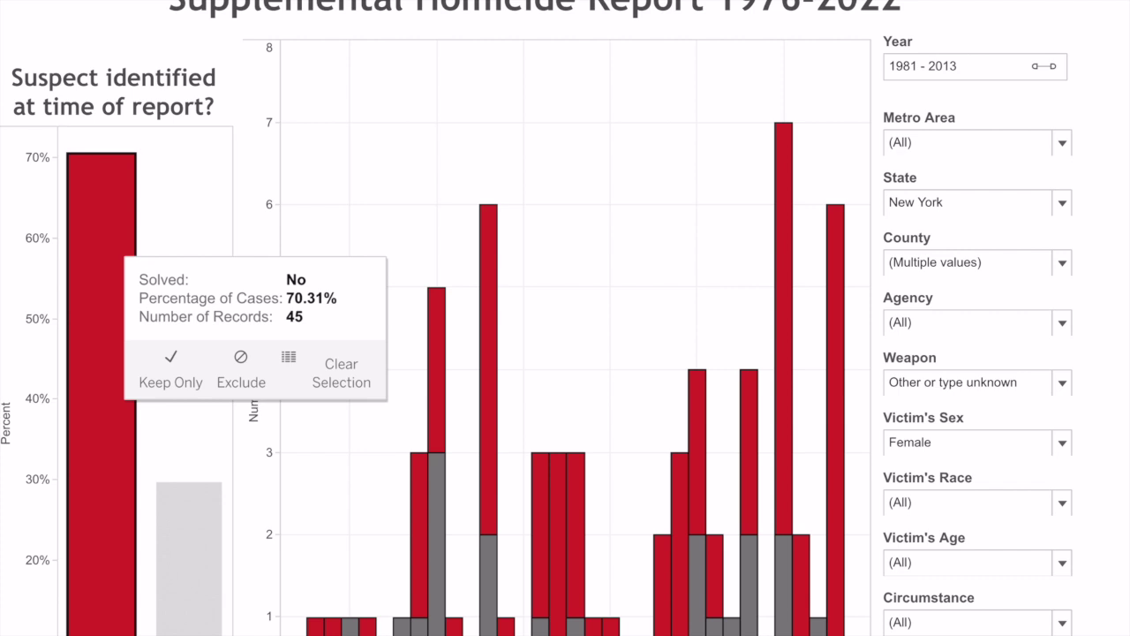
left_click(289, 357)
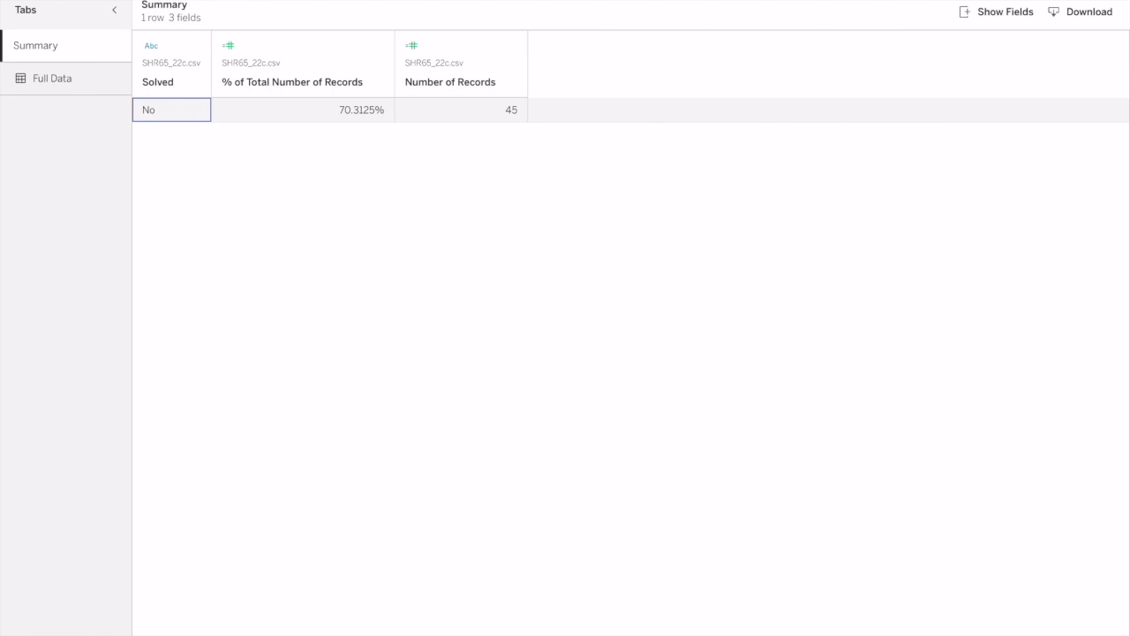
left_click(998, 11)
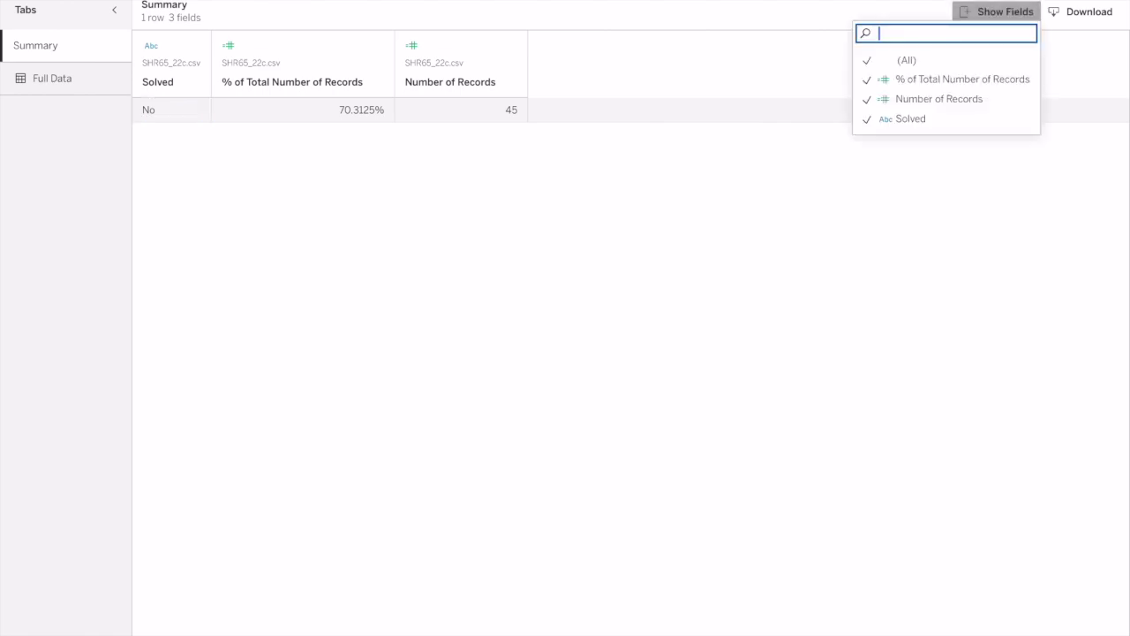
key("Escape")
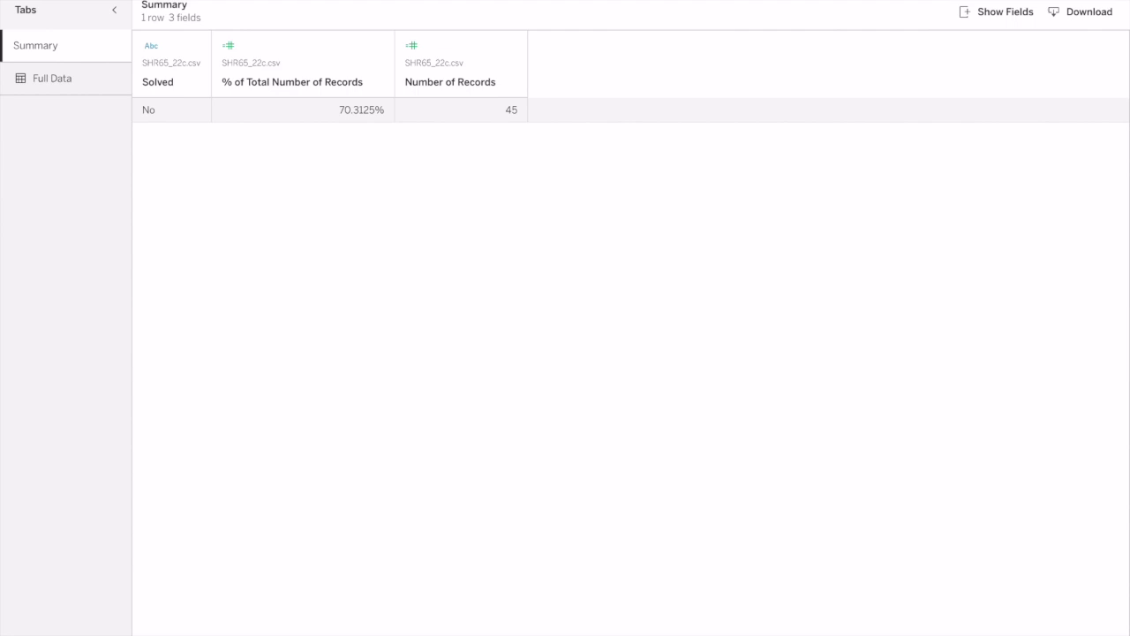
- Switch from the summary to the full data and include all available fields in the table
left_click(52, 78)
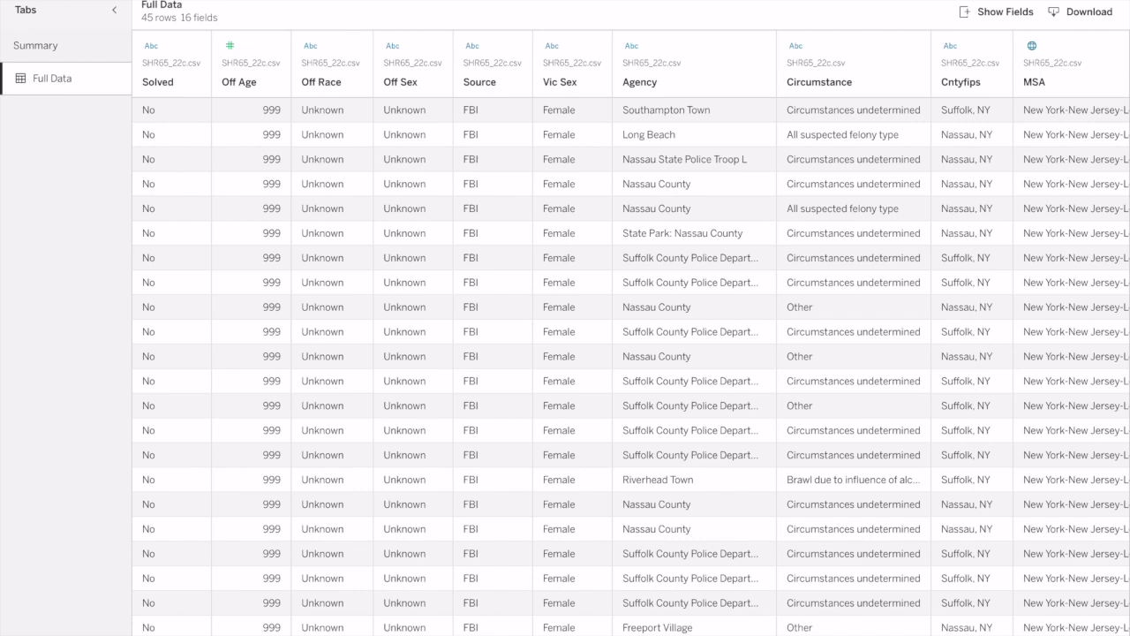
left_click(996, 12)
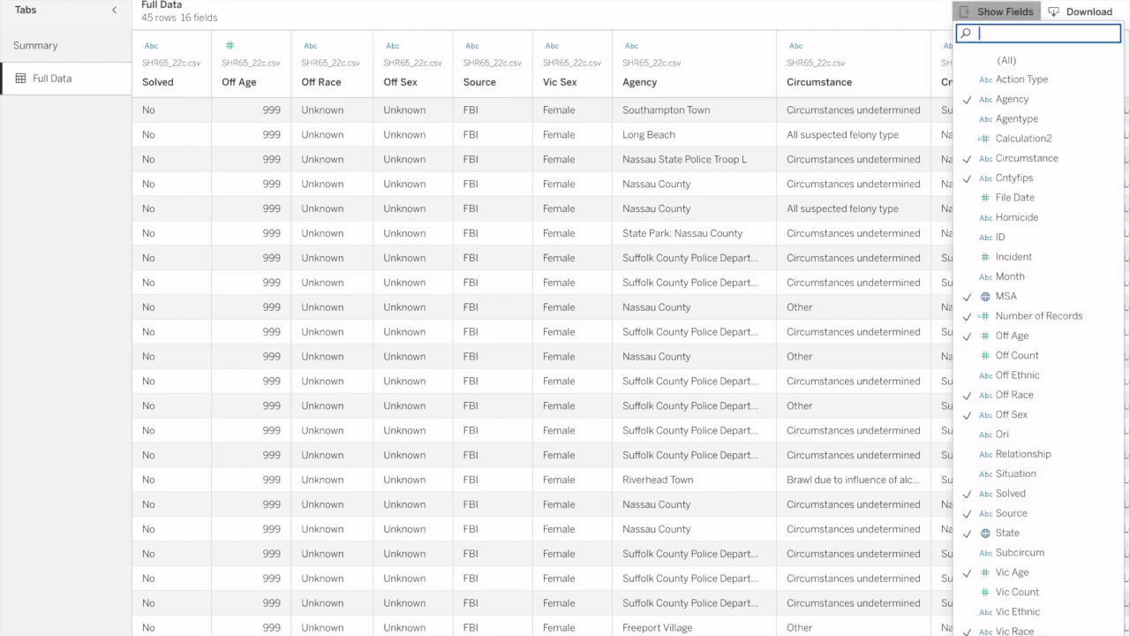
left_click(1006, 60)
left_click(996, 12)
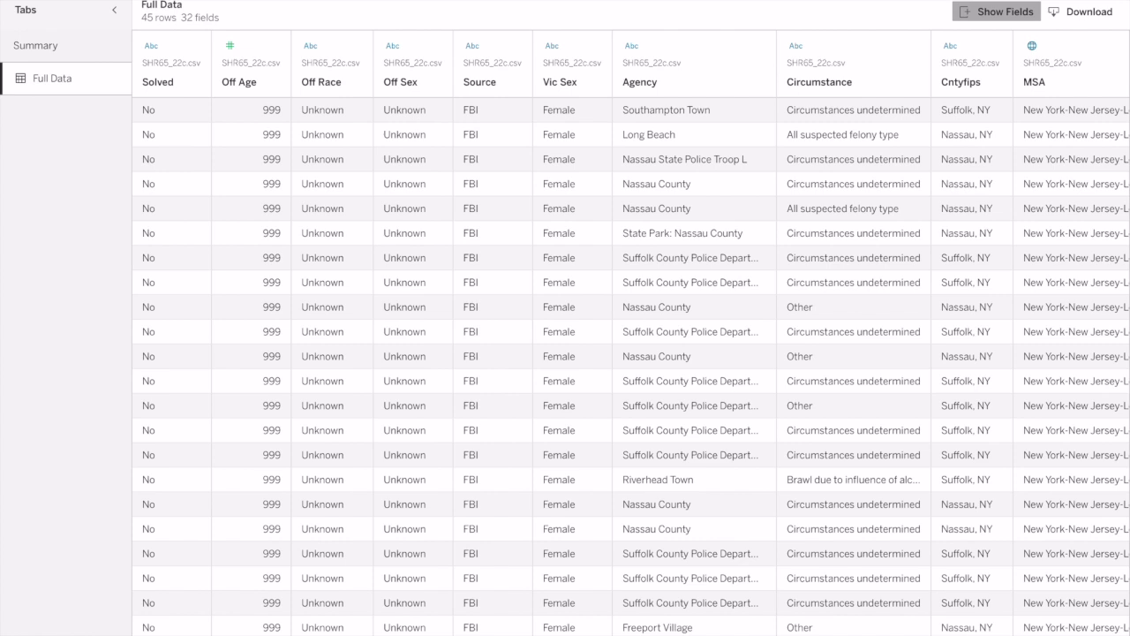
- Sort the full data table by Year in ascending order
scroll(630, 353, "right", 10)
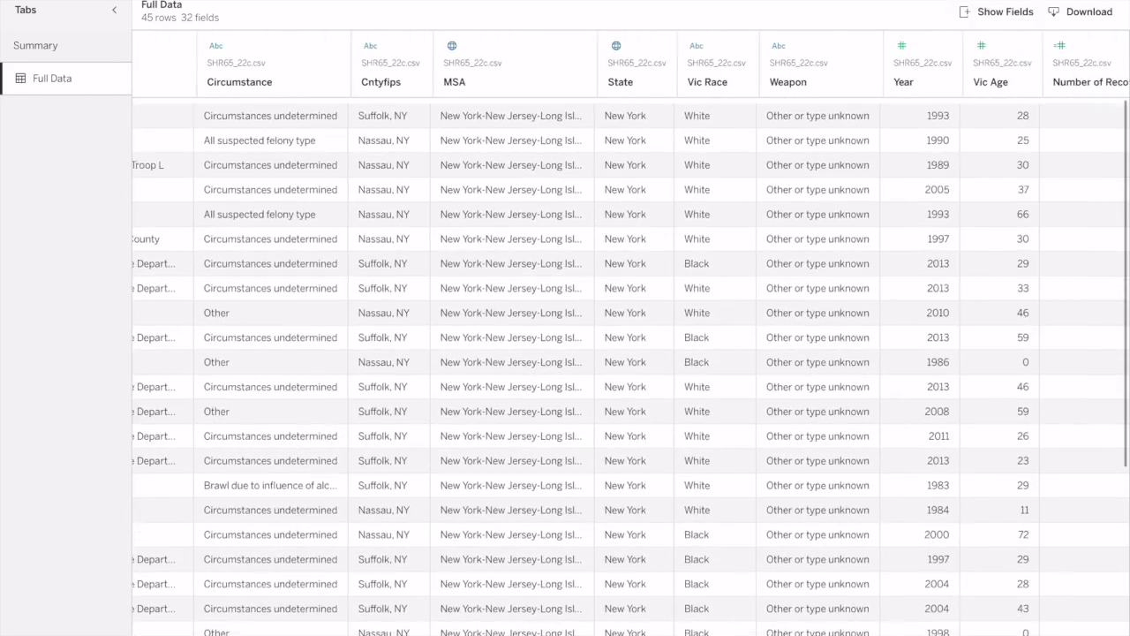
scroll(631, 353, "right", 5)
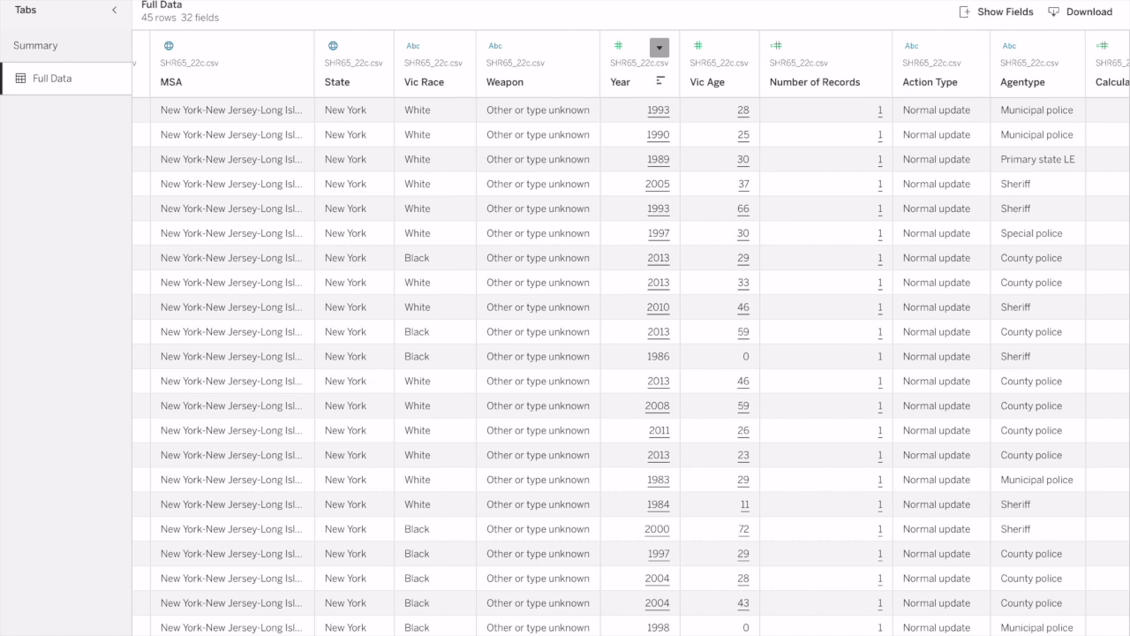
left_click(658, 48)
left_click(727, 145)
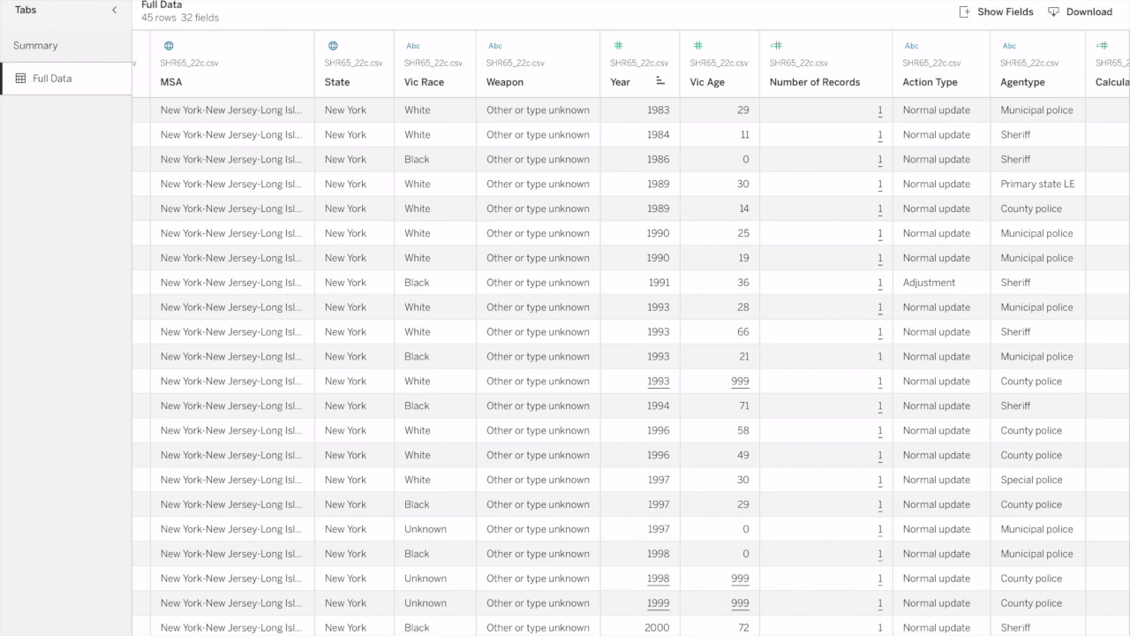
- Download the full data table of the filtered unsolved cases
scroll(630, 353, "down", 10)
scroll(630, 353, "left", 2)
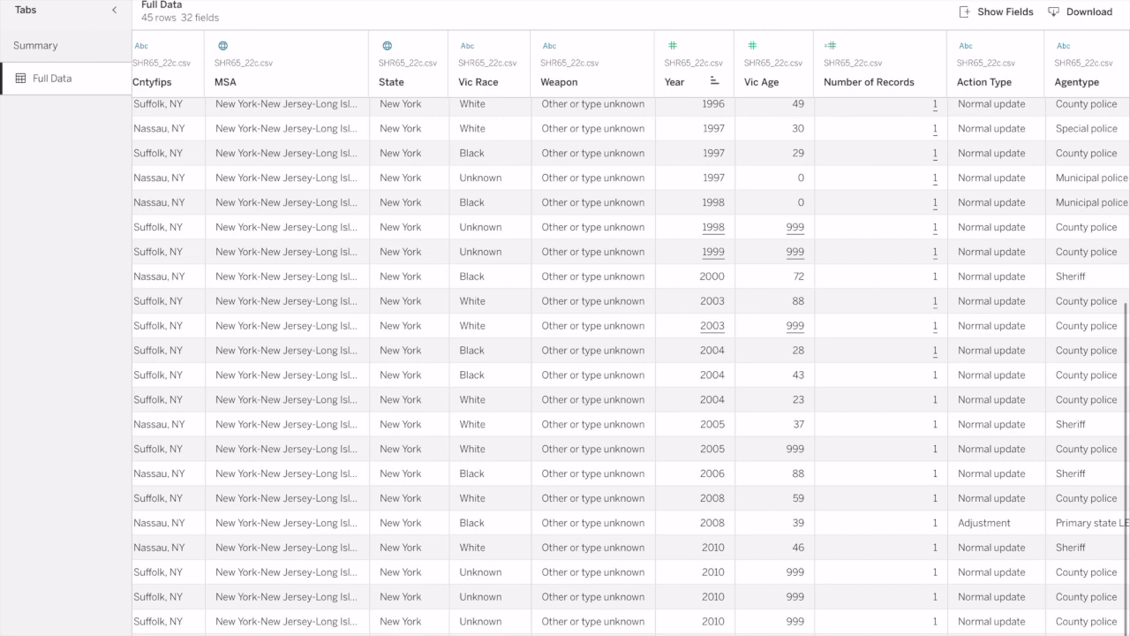
scroll(630, 353, "down", 1)
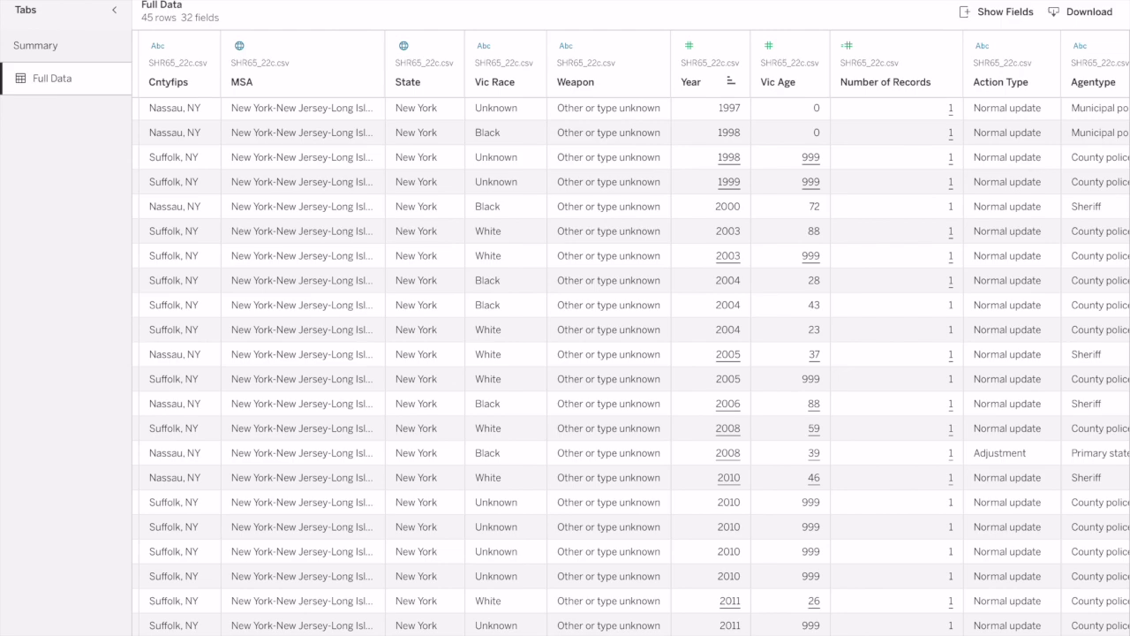
scroll(630, 333, "left", 10)
scroll(630, 333, "left", 1)
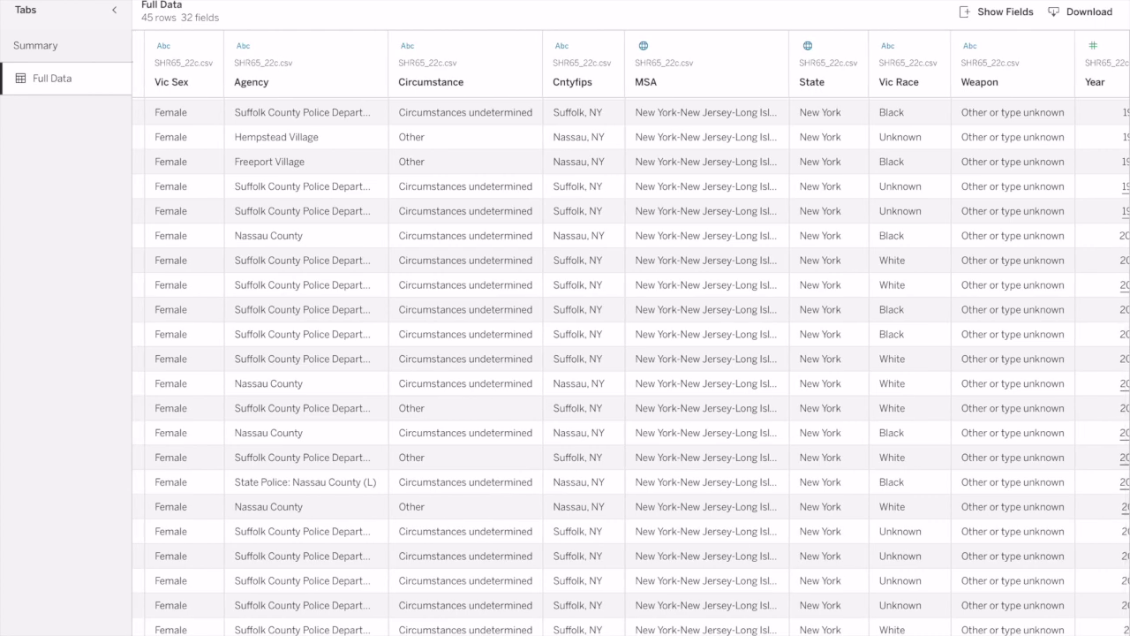
scroll(630, 333, "left", 10)
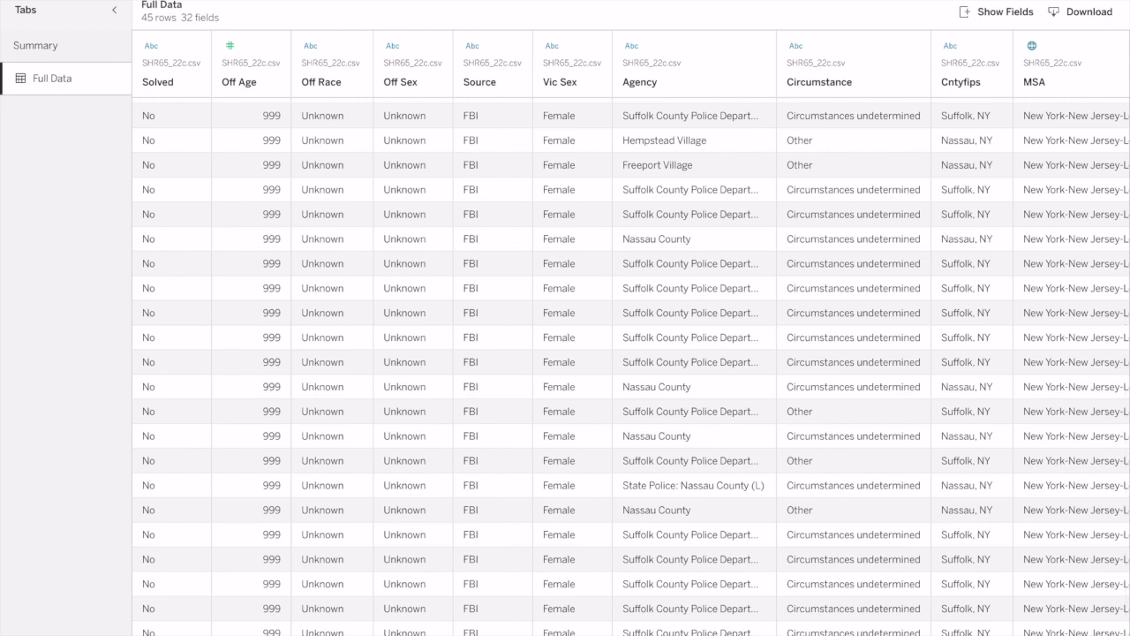
left_click(1077, 12)
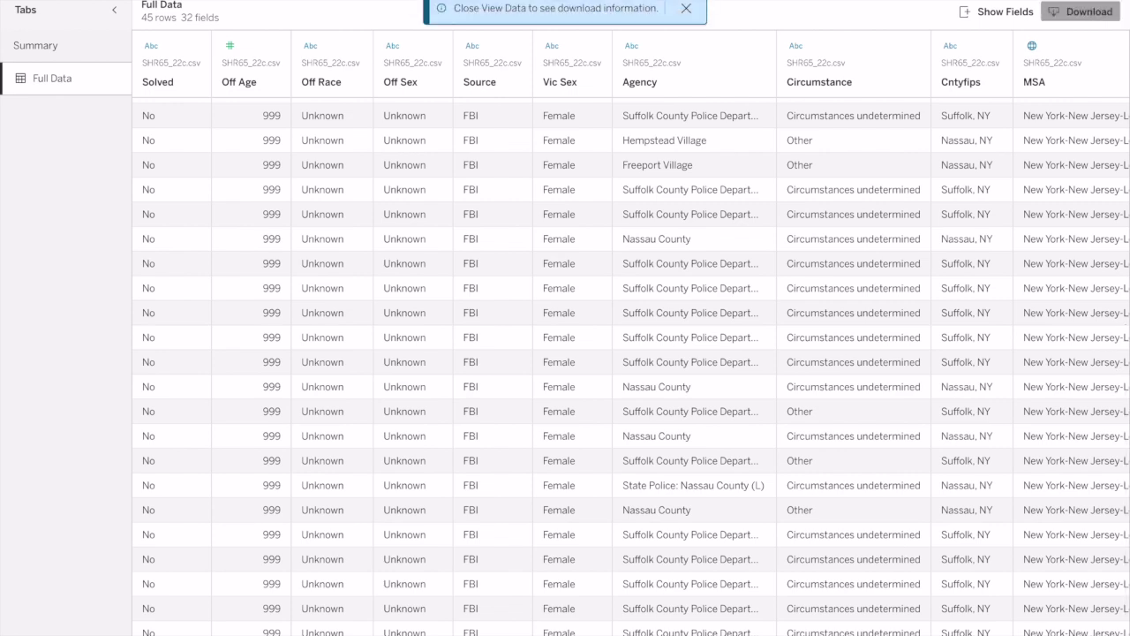